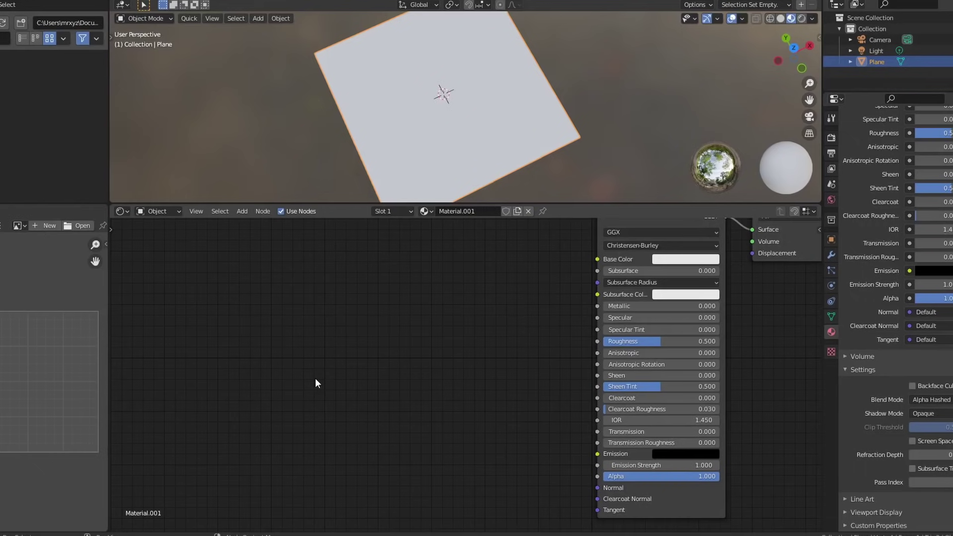
Step: Add a Text node to the plane's material, placed beside the Principled BSDF inputs
key("r")
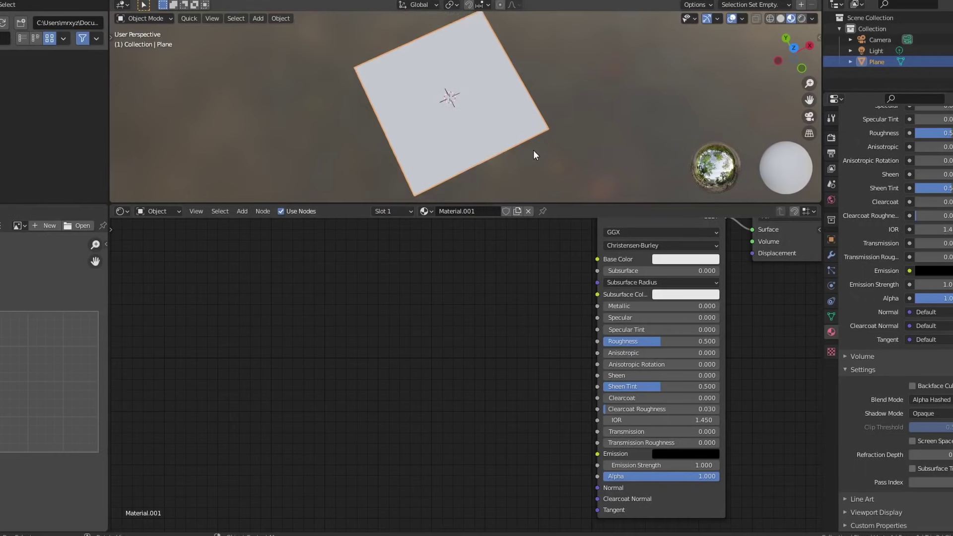
left_click(502, 150)
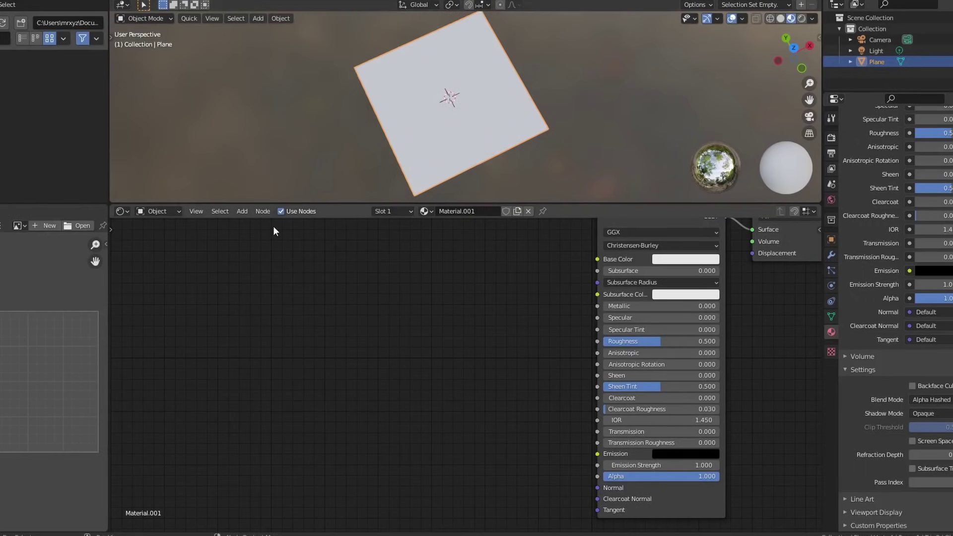
left_click(246, 215)
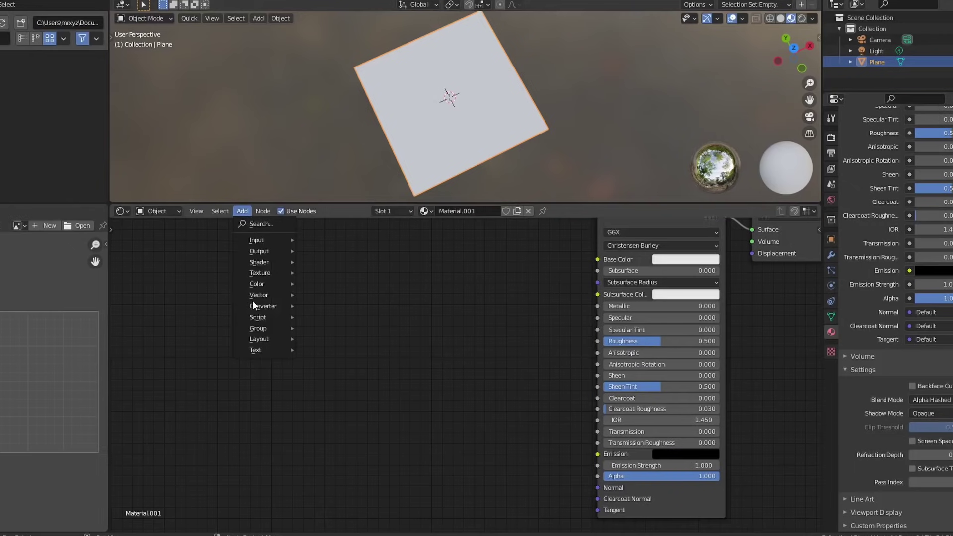
mouse_move(268, 351)
left_click(323, 352)
left_click(316, 270)
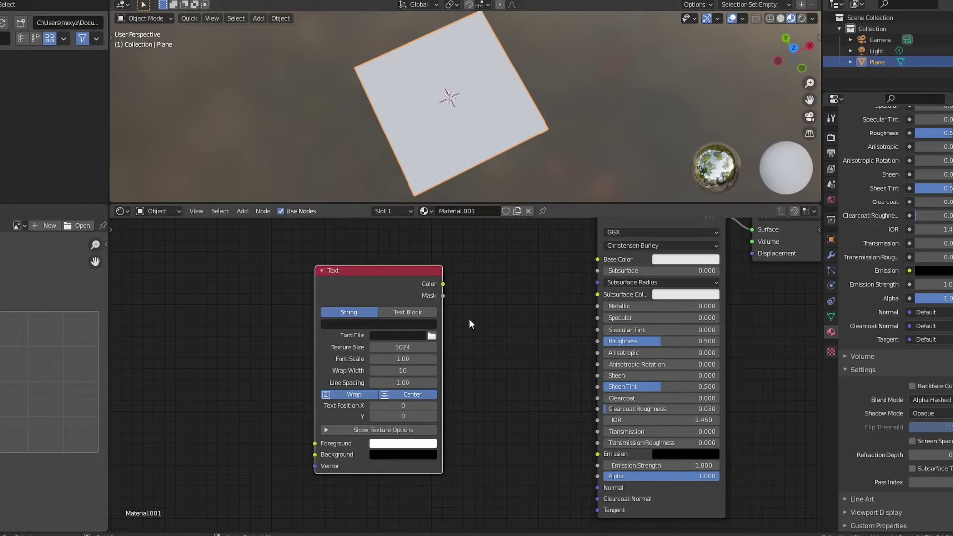
Step: Set the Text node's string to "Hello Blender" and connect its Color output to the shader's Base Color
scroll(453, 342, "up", 1)
left_click(363, 315)
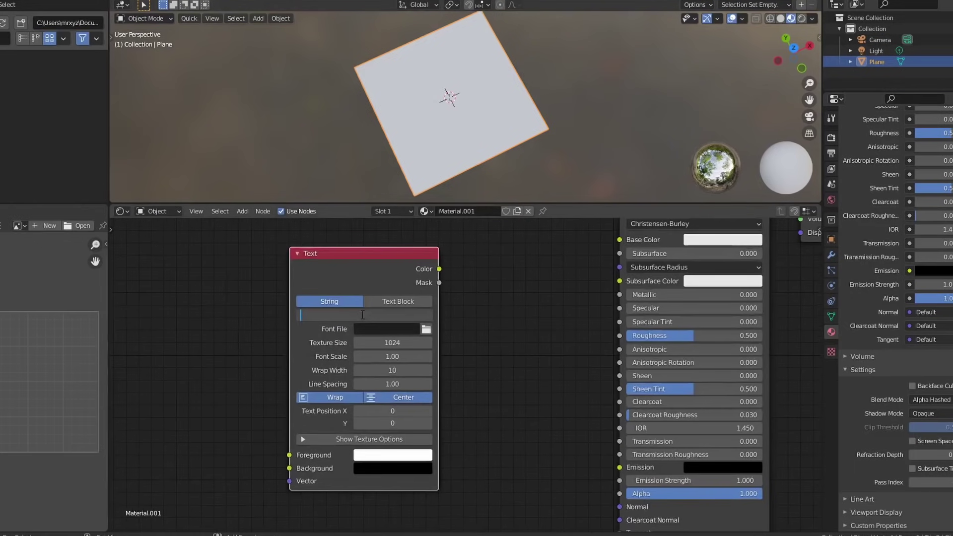
type("Hello Blender")
key("Return")
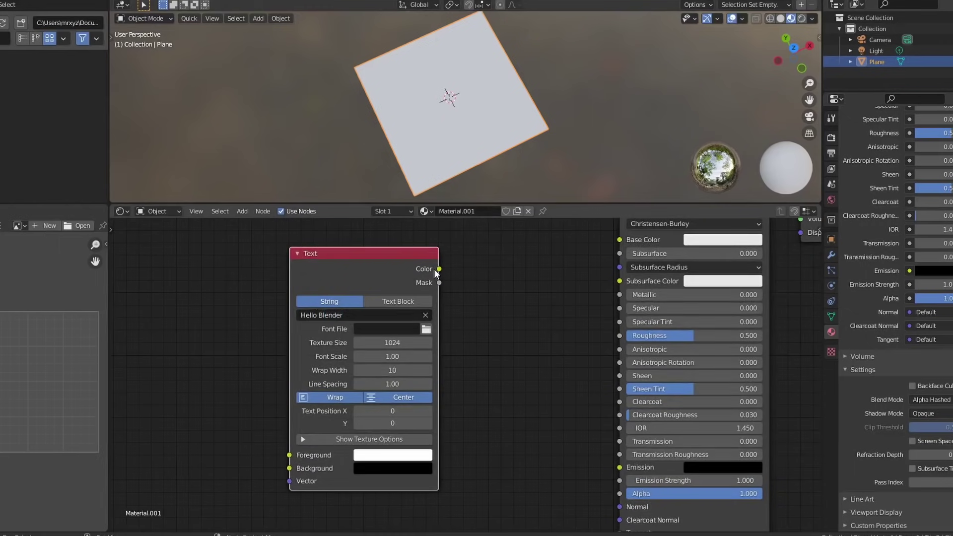
left_click_drag(491, 268, 619, 239)
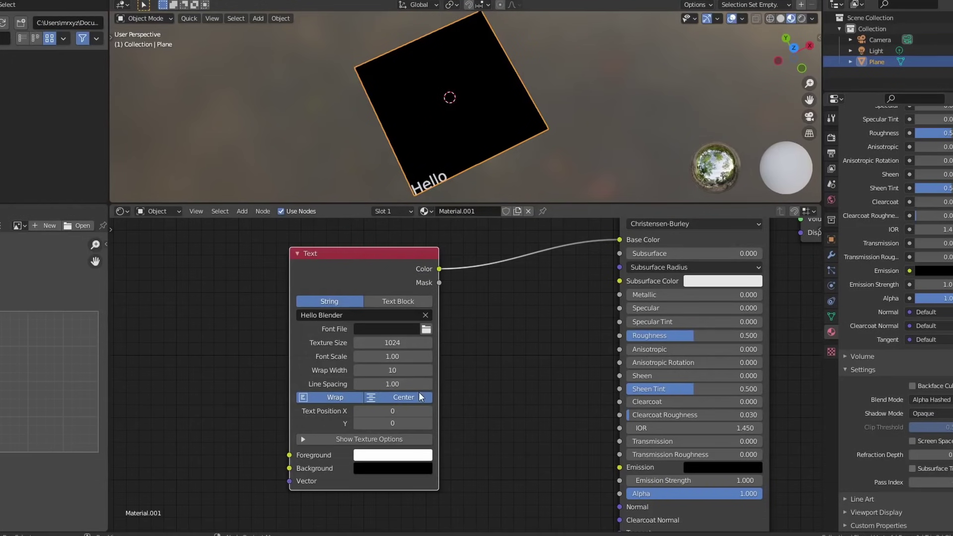
Step: Set the Text node's position to X 303 and Y 409, and its line spacing to 0.82
left_click_drag(393, 412, 492, 412)
left_click_drag(392, 424, 447, 423)
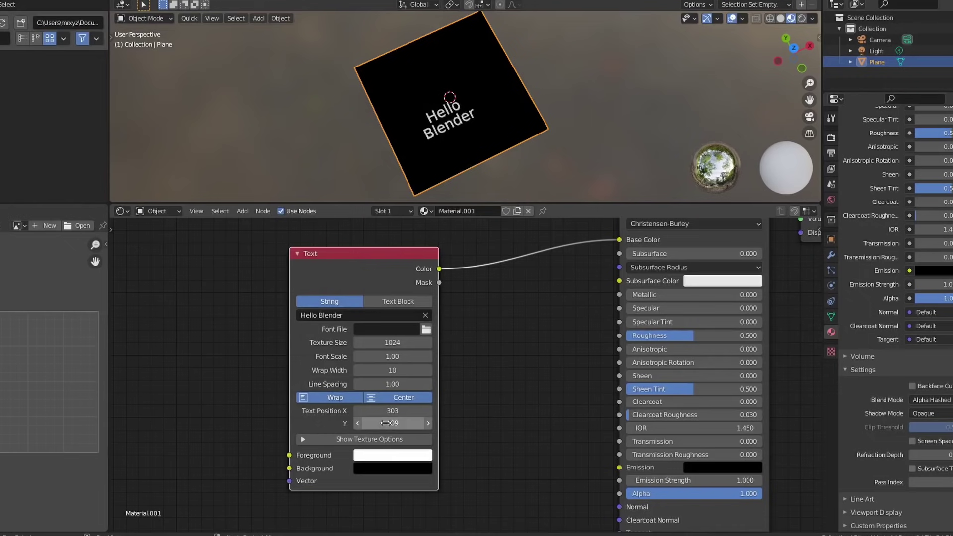
mouse_move(392, 384)
left_mouse_down()
mouse_move(423, 384)
mouse_move(388, 384)
left_mouse_up()
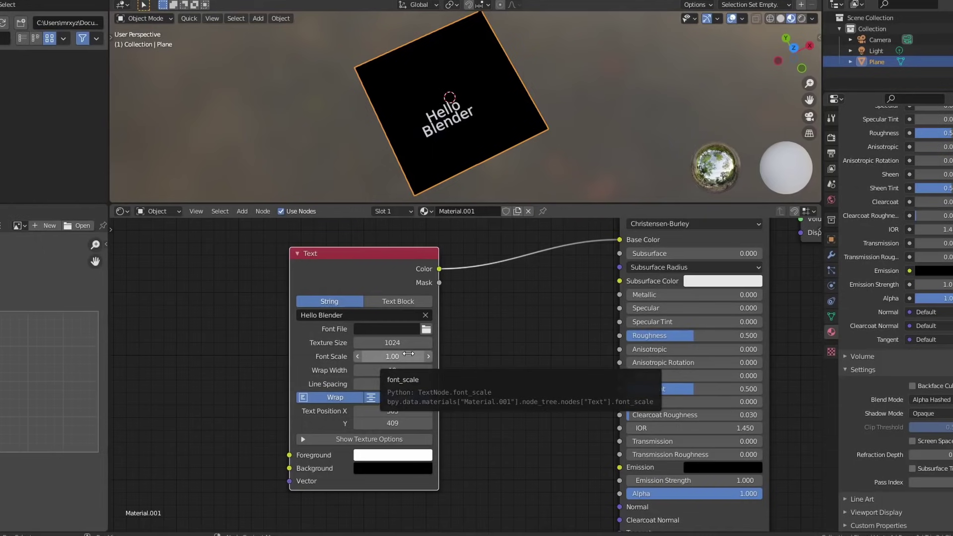
Step: Load Starjout.ttf from the Desktop folder as the Text node's font file
left_click(426, 328)
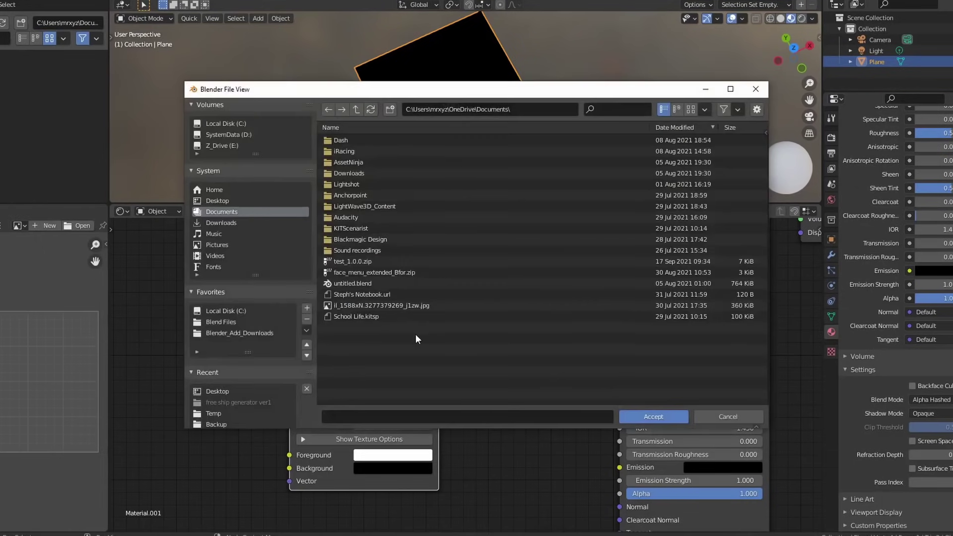
left_click(227, 203)
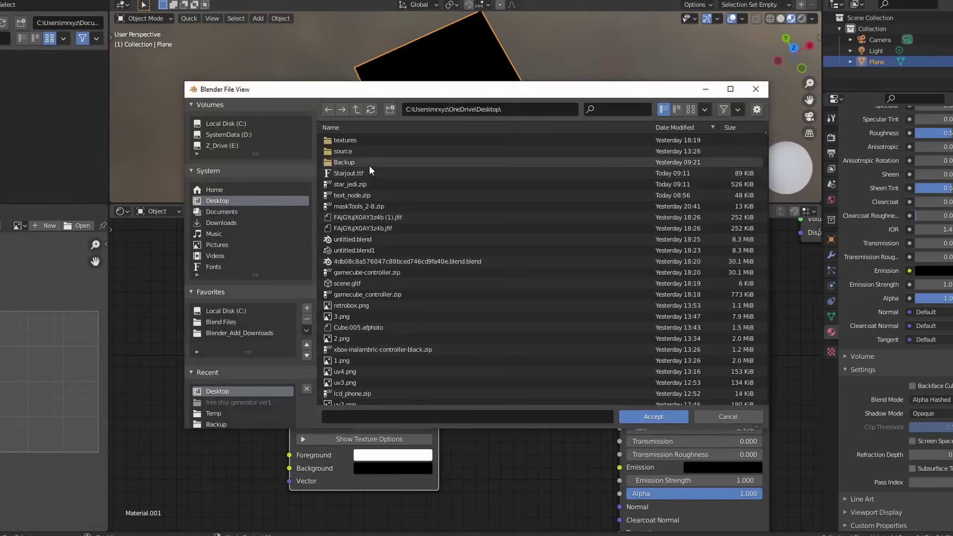
double_click(355, 176)
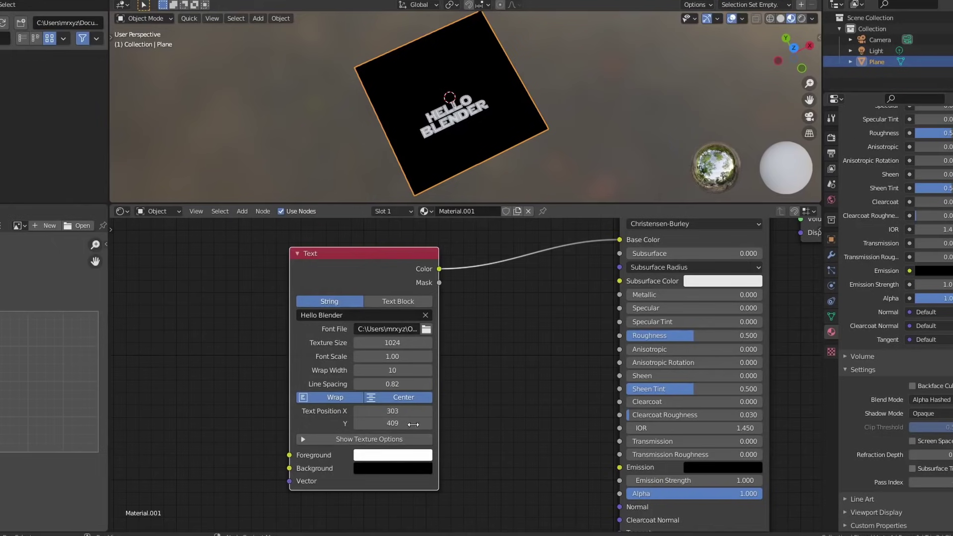
Step: Set the Text node's position X to 189
left_click_drag(393, 412, 337, 412)
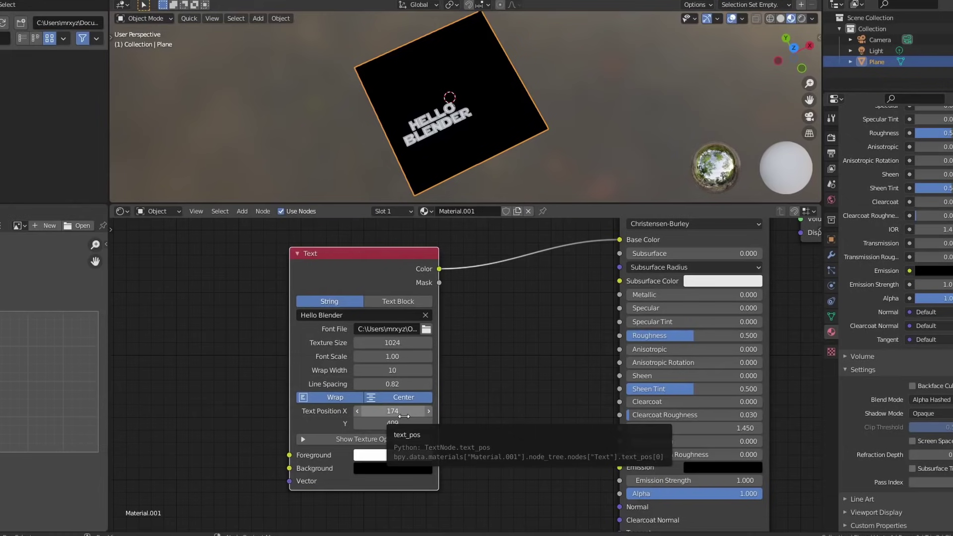
left_click_drag(405, 416, 412, 417)
right_click(403, 412)
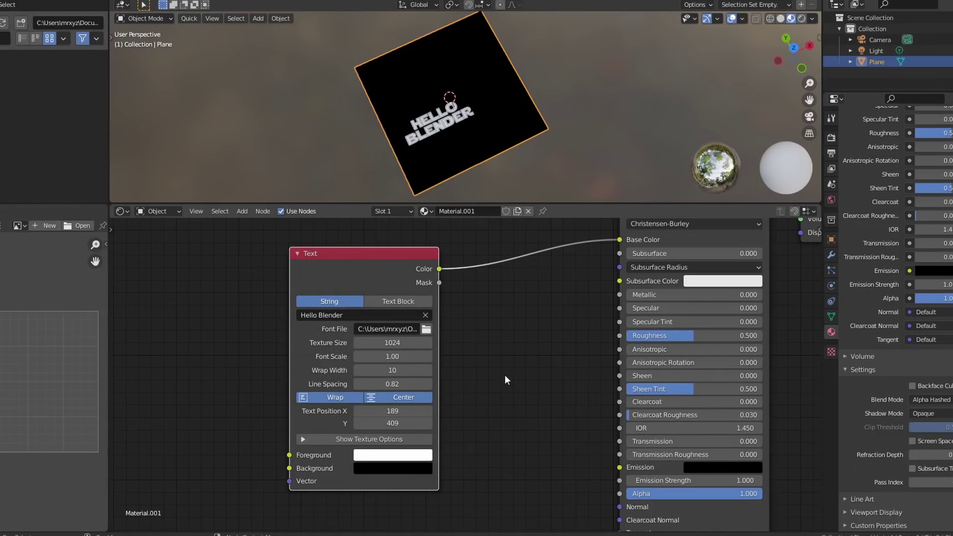
Step: Connect the Text node's Mask output to the Principled BSDF's Alpha input
scroll(505, 376, "down", 1)
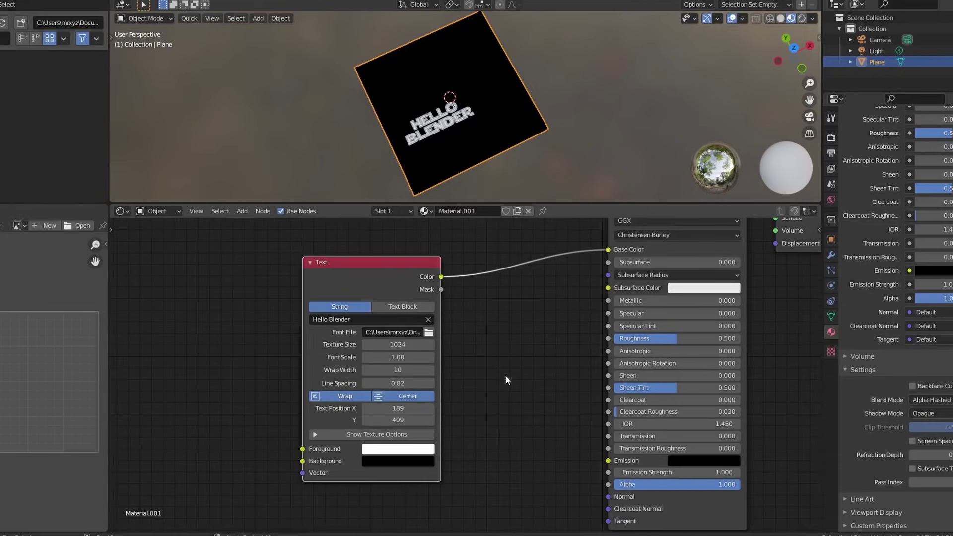
middle_click_drag(506, 375, 484, 331)
left_click_drag(381, 249, 591, 440)
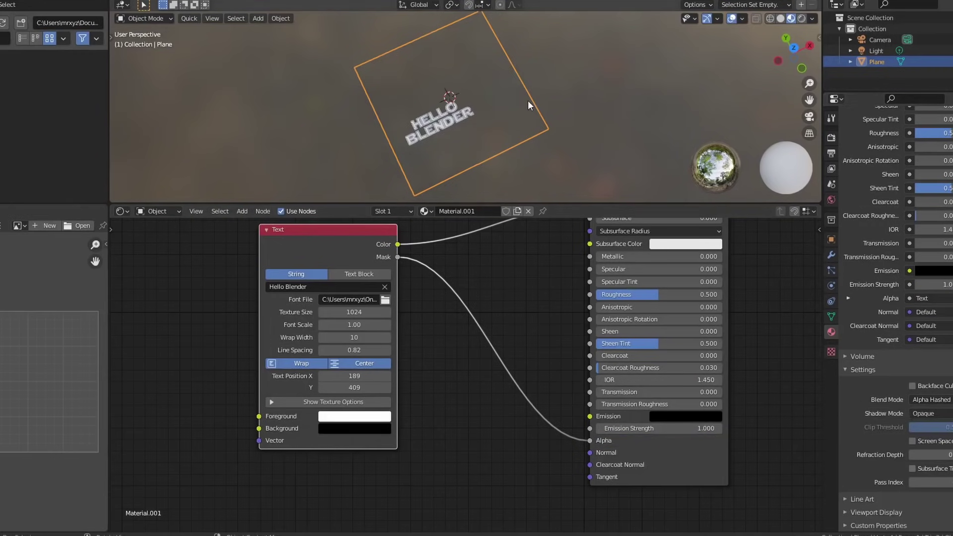
scroll(506, 138, "up", 2)
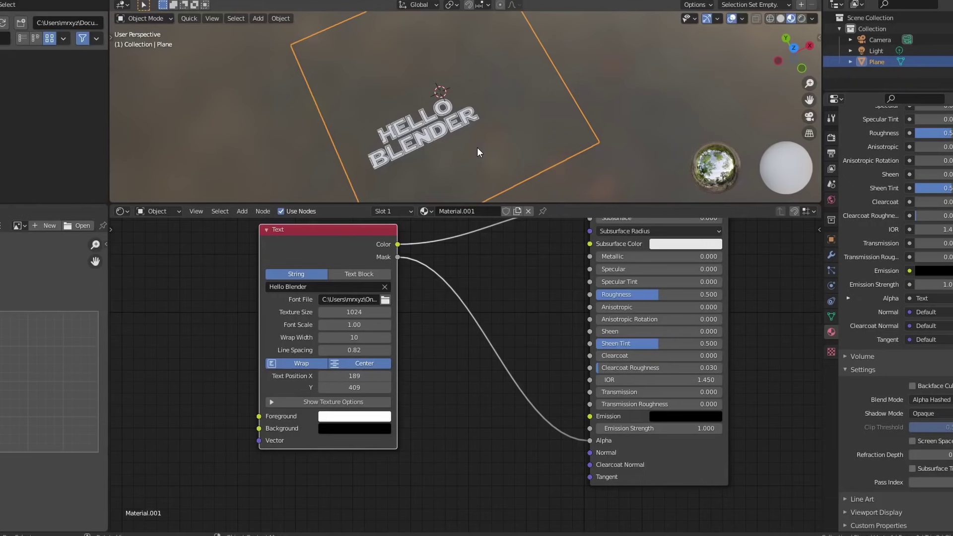
Step: Move the Text node closer to the shader and add a Wave Texture node on its input side
key("g")
left_click(287, 243)
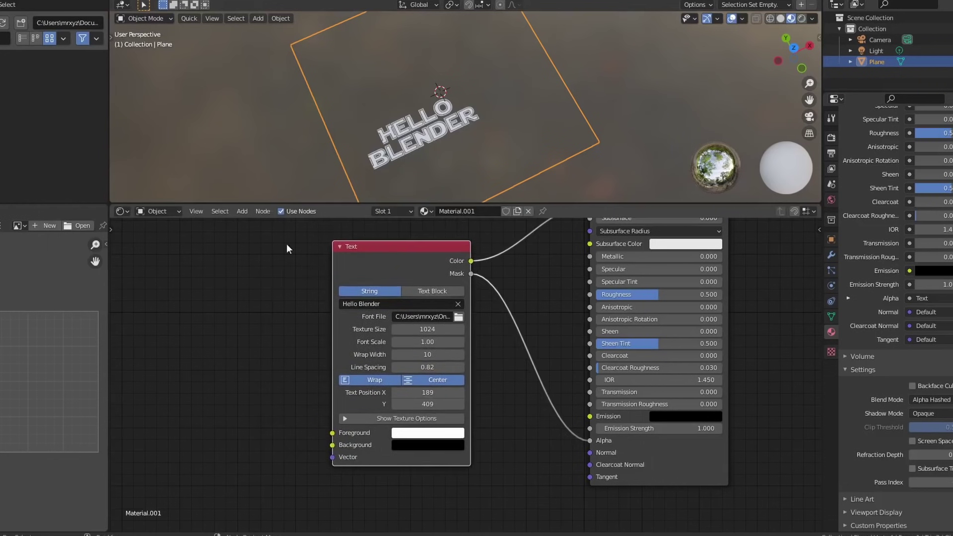
left_click(240, 215)
left_click(254, 227)
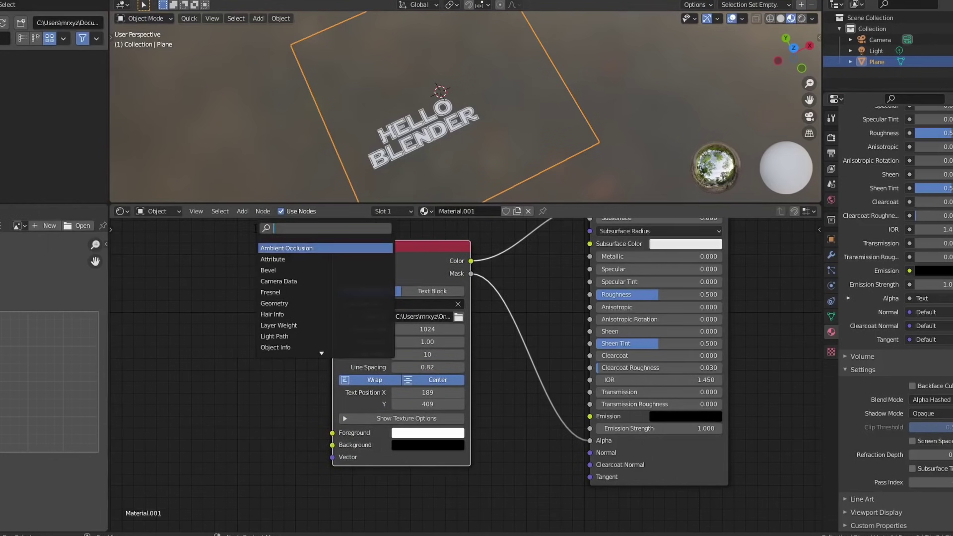
type("wave")
key("Return")
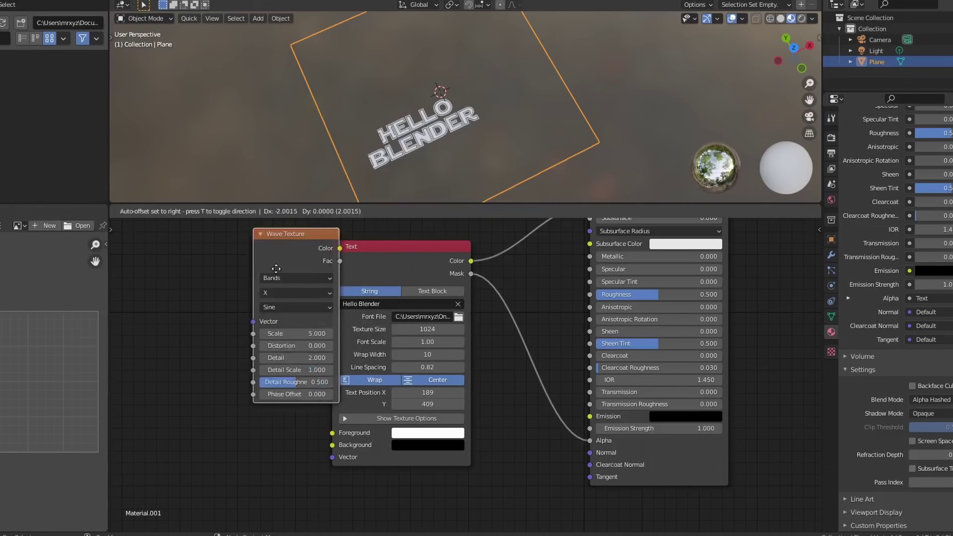
left_click(209, 379)
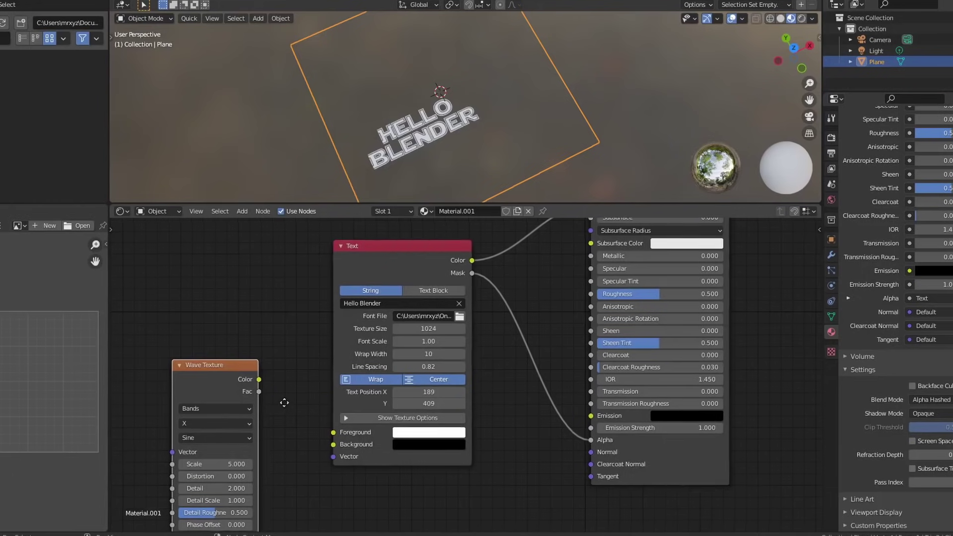
Step: Connect the Wave Texture's Color output to the Text node's Foreground input
middle_click_drag(222, 388, 233, 325)
left_click_drag(233, 325, 344, 370)
scroll(305, 417, "up", 1)
scroll(483, 136, "up", 4)
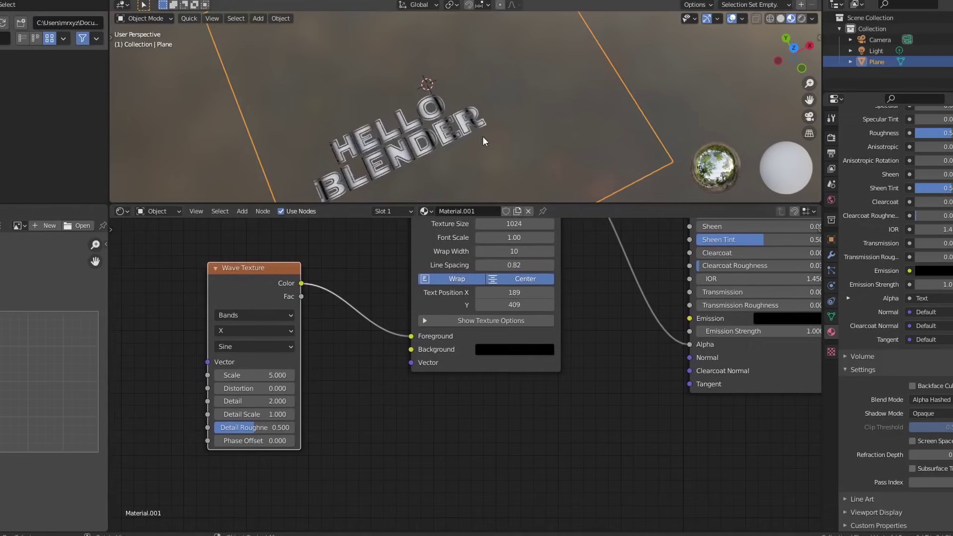
Step: Set the Wave Texture's Scale to 19.8 and Distortion to 76.3, and inspect the patterned lettering up close
left_click_drag(253, 376, 318, 389)
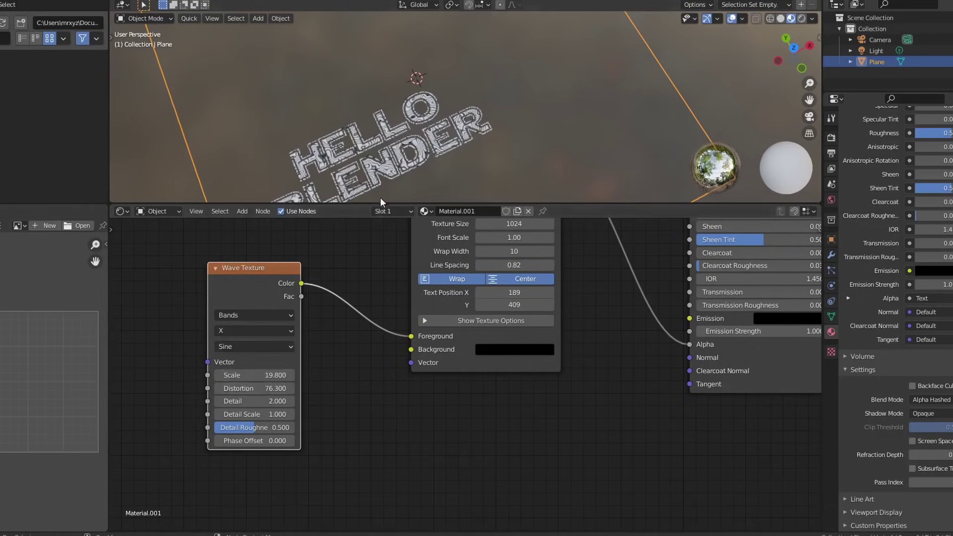
scroll(392, 164, "up", 1)
scroll(485, 129, "up", 3)
middle_click_drag(478, 136, 533, 42, "shift")
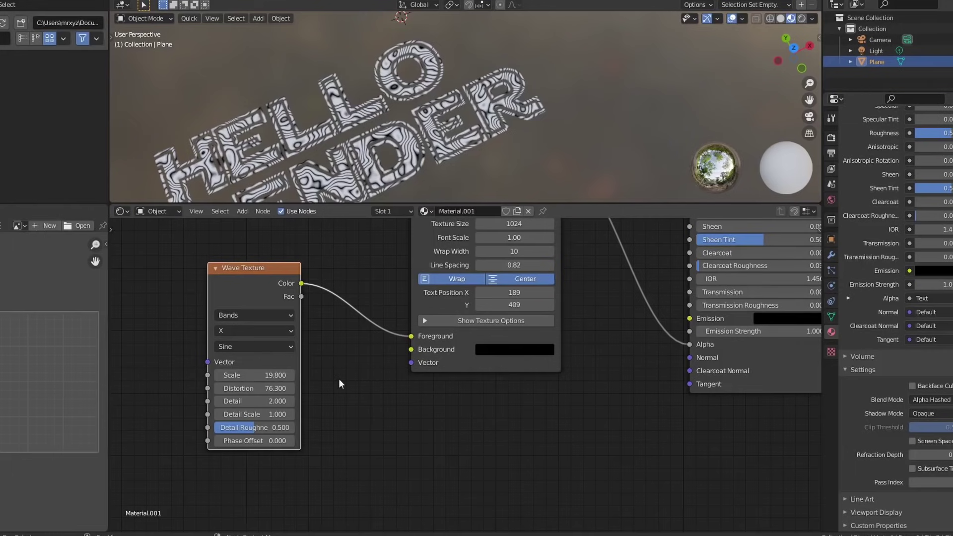
scroll(621, 370, "down", 3)
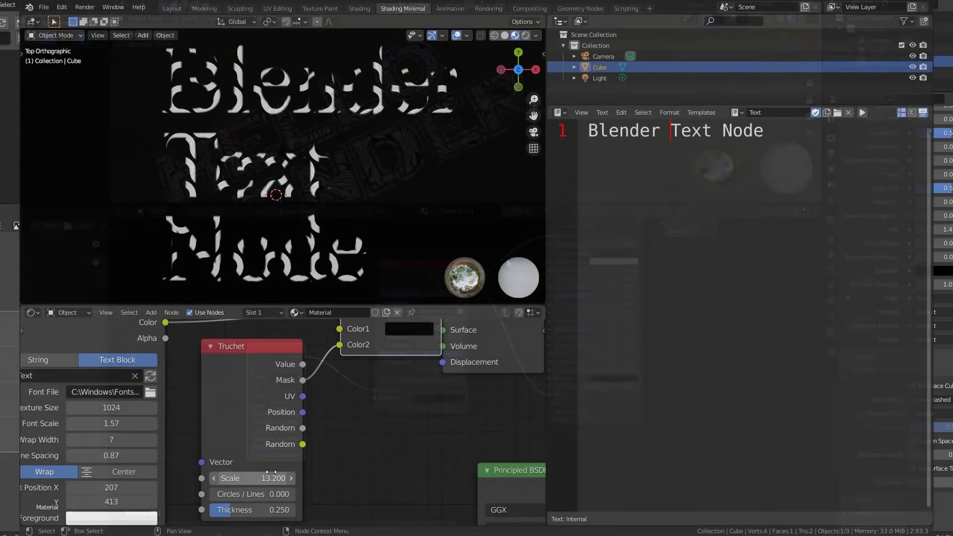
Step: Increase the Scale of the Truchet node that patterns the "Blender Text Node" lettering
left_click_drag(254, 478, 420, 479)
scroll(342, 178, "up", 8)
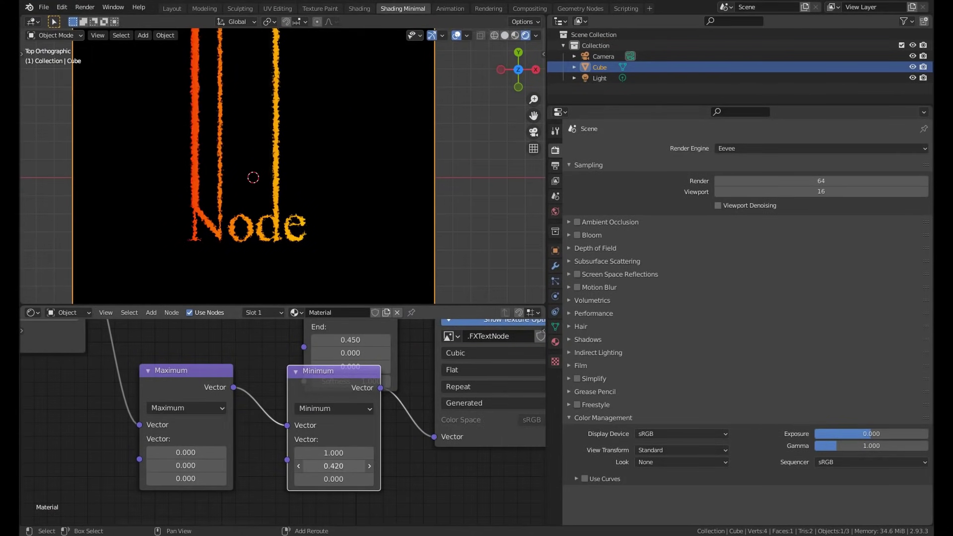
Step: Set the Minimum node's second vector value to 0.77 and inspect the orange lettering's rough edges up close
left_click_drag(334, 466, 378, 466)
mouse_move(334, 466)
left_mouse_down()
mouse_move(274, 465)
mouse_move(326, 465)
left_mouse_up()
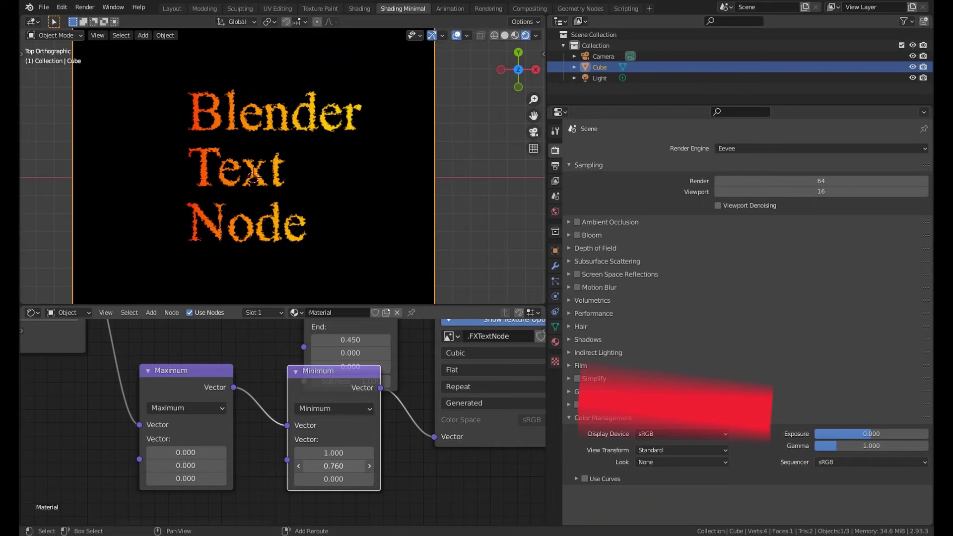
scroll(280, 249, "up", 5)
scroll(293, 244, "up", 4)
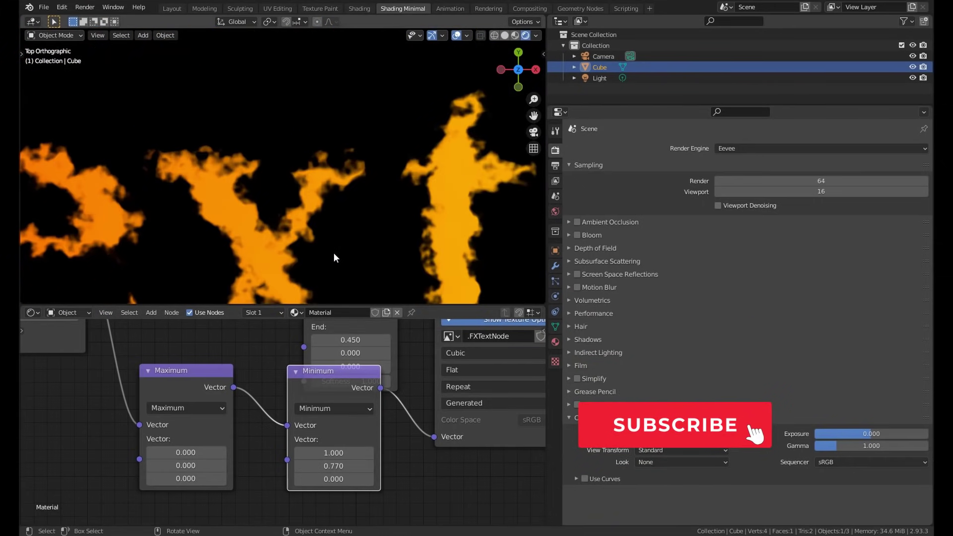